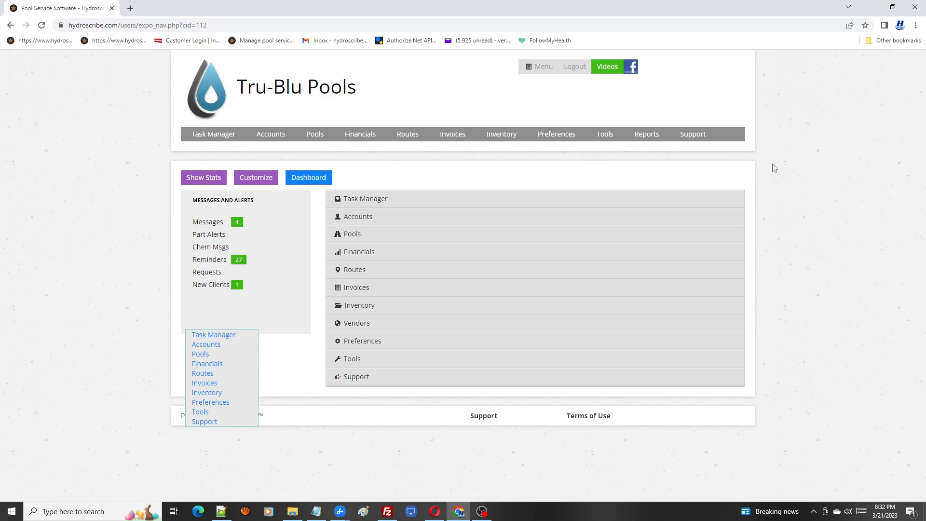
Step: Switch to the customer portal browser window and start a new service request
left_click(435, 513)
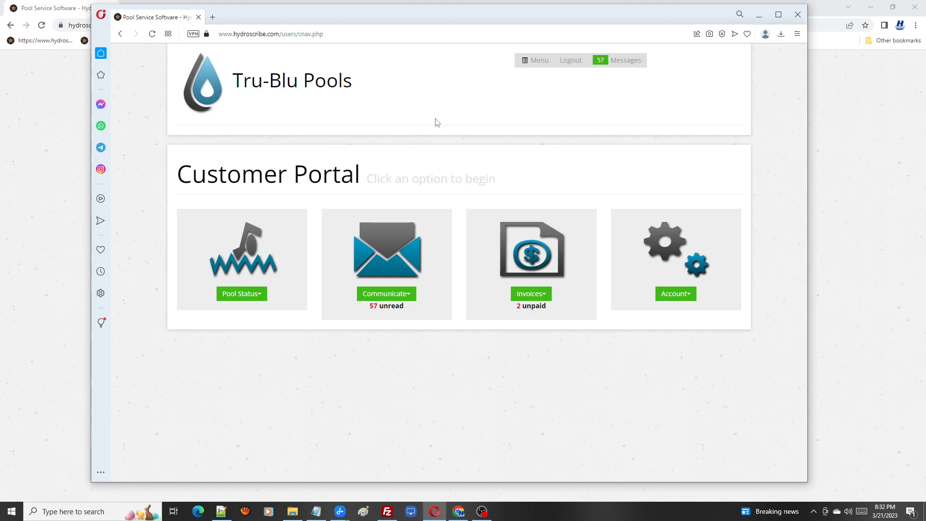
left_click(411, 299)
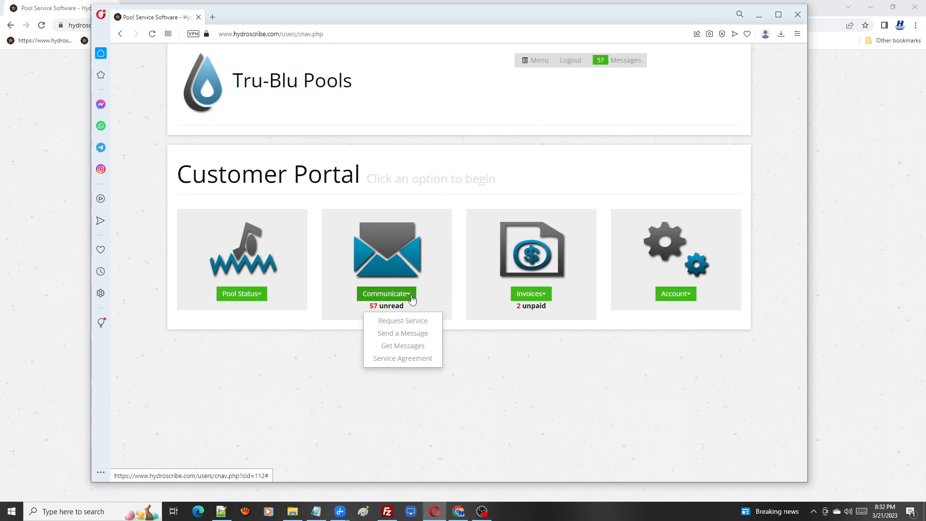
left_click(434, 325)
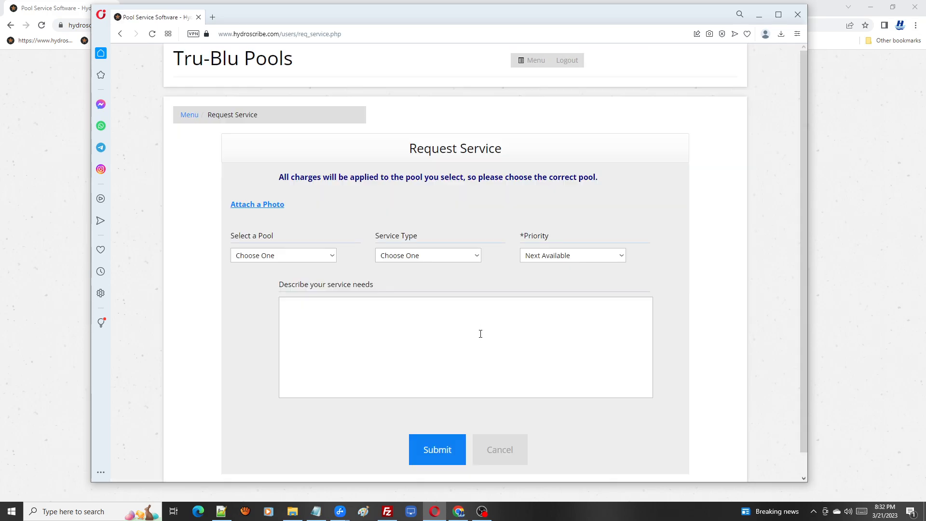
Step: Select the customer's pool and the Filter Cleaning service type in the request form
left_click(332, 259)
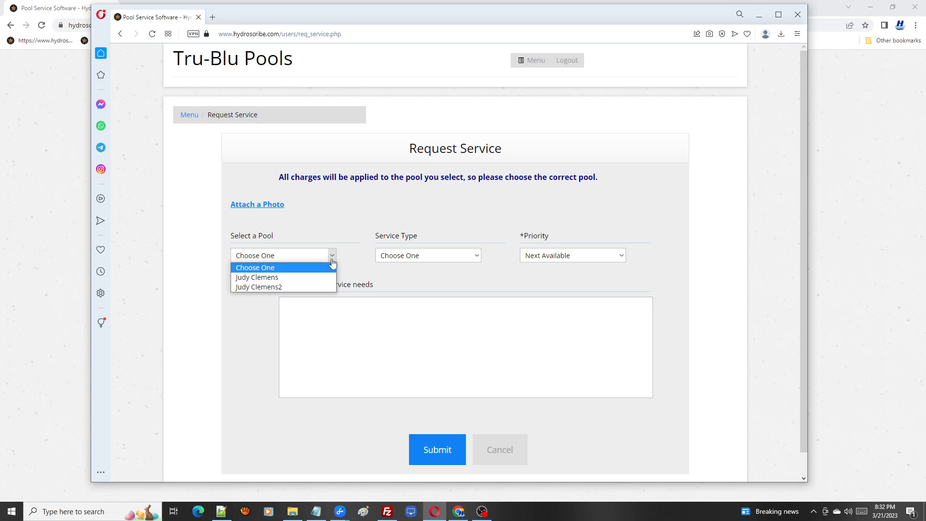
left_click(290, 277)
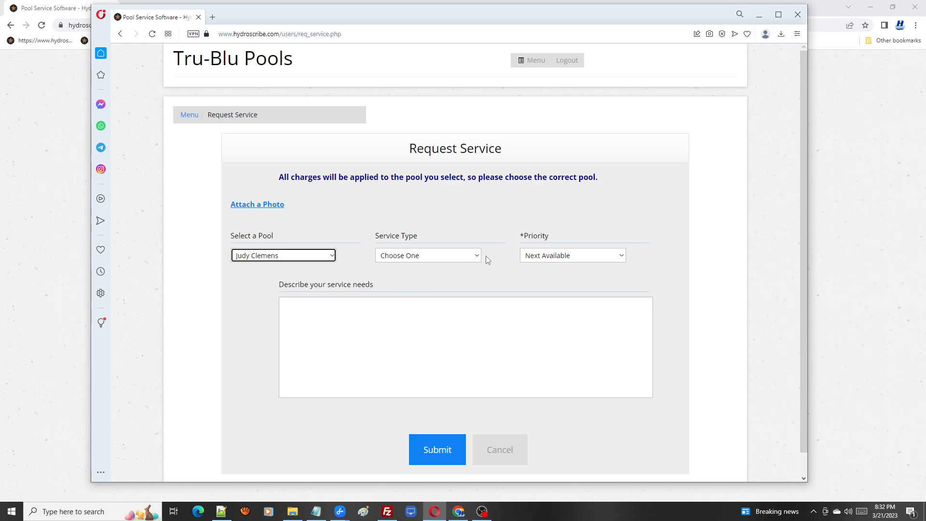
left_click(471, 257)
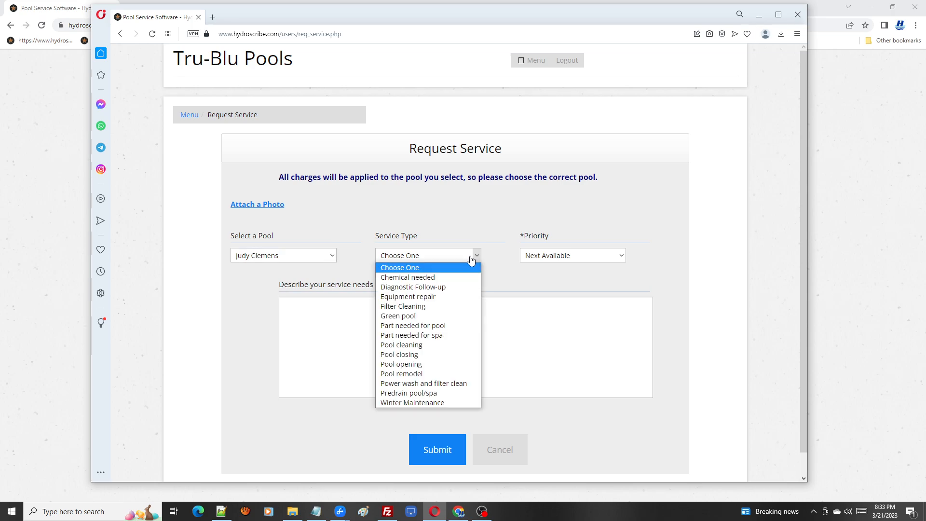
left_click(438, 307)
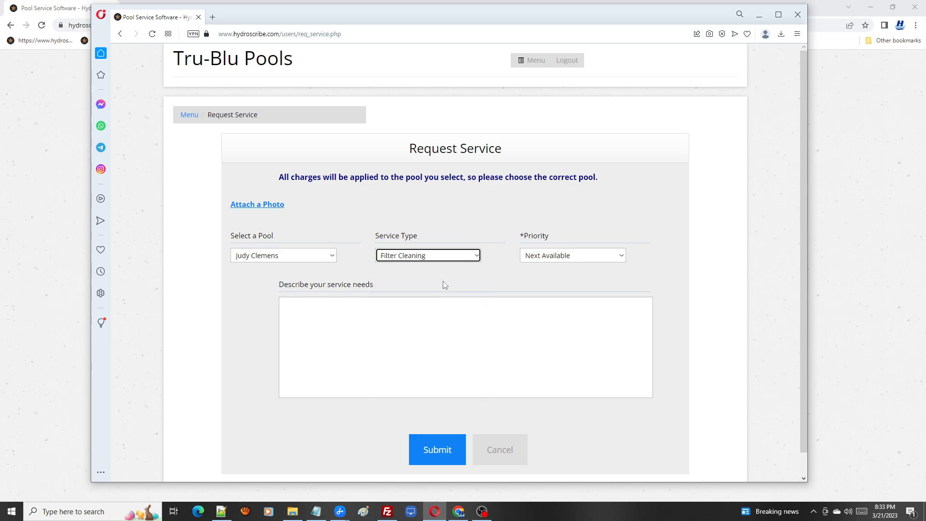
Step: Paste the description "I need the filter cleaned so the water is clear for my pool party on Saturday. Please add the charge to my monthly bill." and submit
left_click(375, 307)
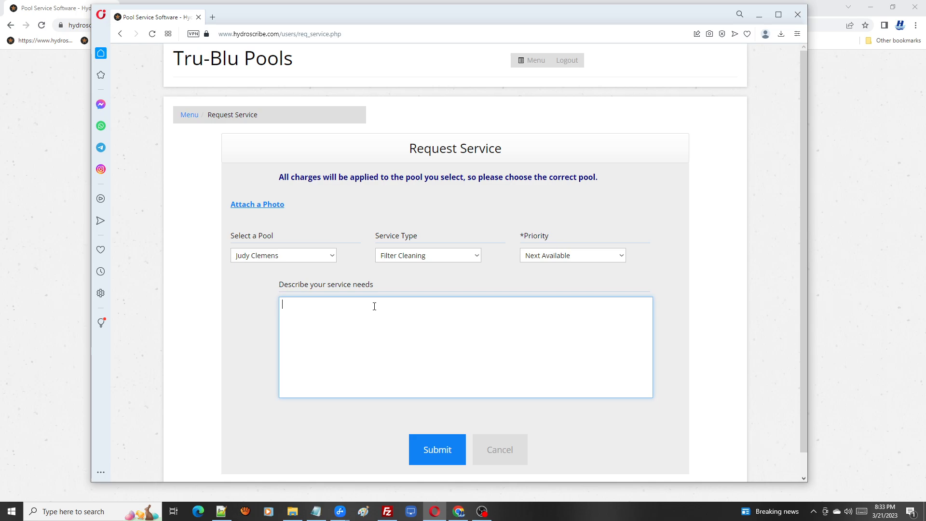
type("I need the filter cleaned so the water is clear for my pool party on Saturday. Please add the charge to my monthly bill.")
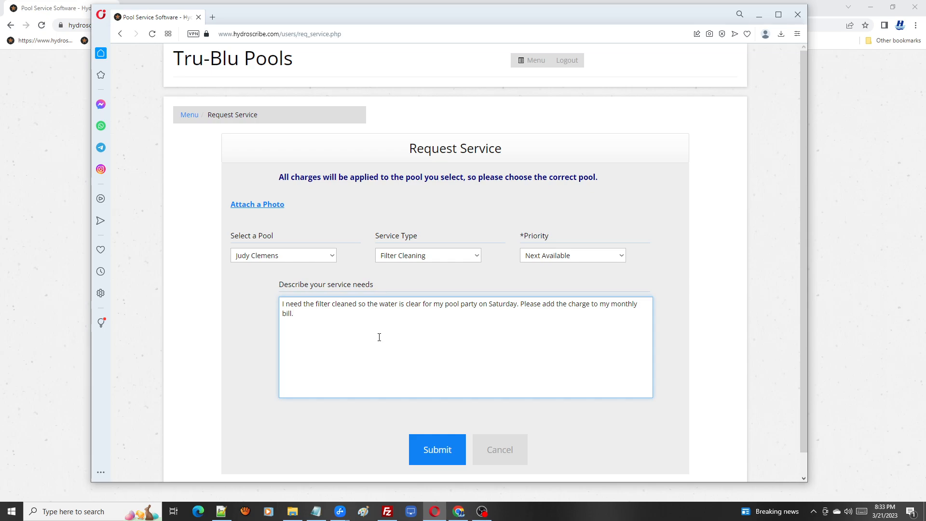
left_click(438, 448)
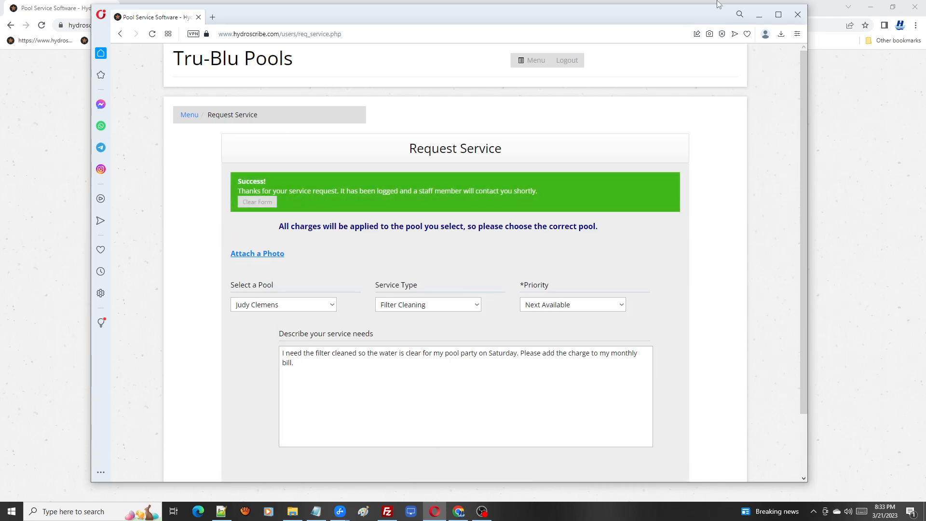
Step: Switch back to the admin browser and open the new filter cleaning request from the unscheduled service requests list
left_click(760, 19)
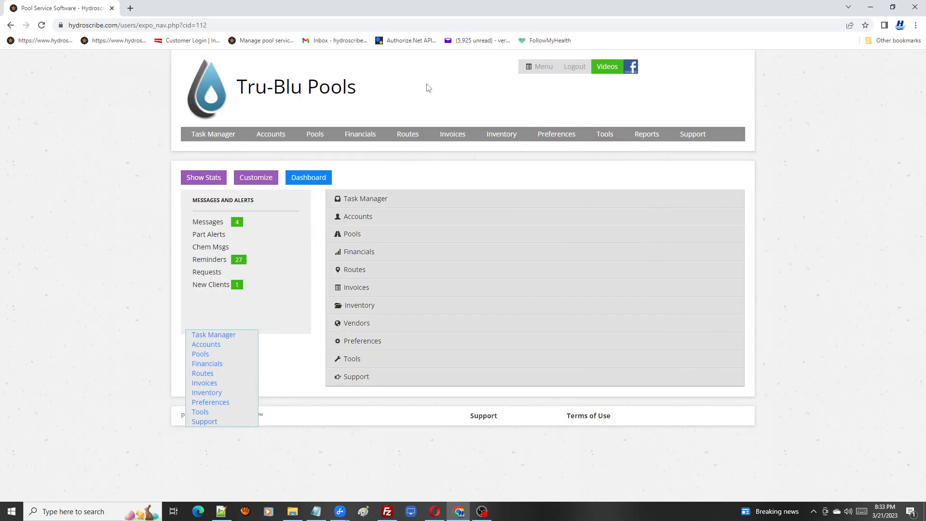
mouse_move(214, 139)
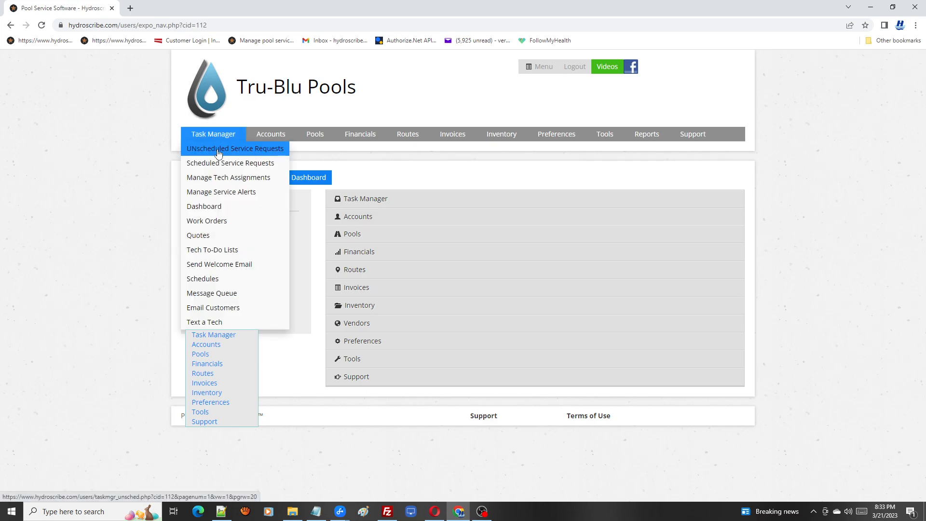
left_click(218, 154)
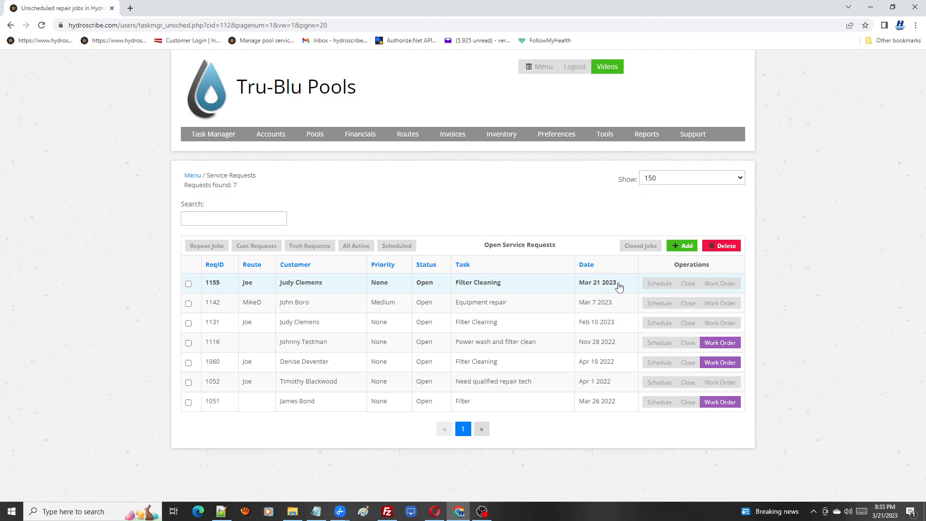
left_click(489, 289)
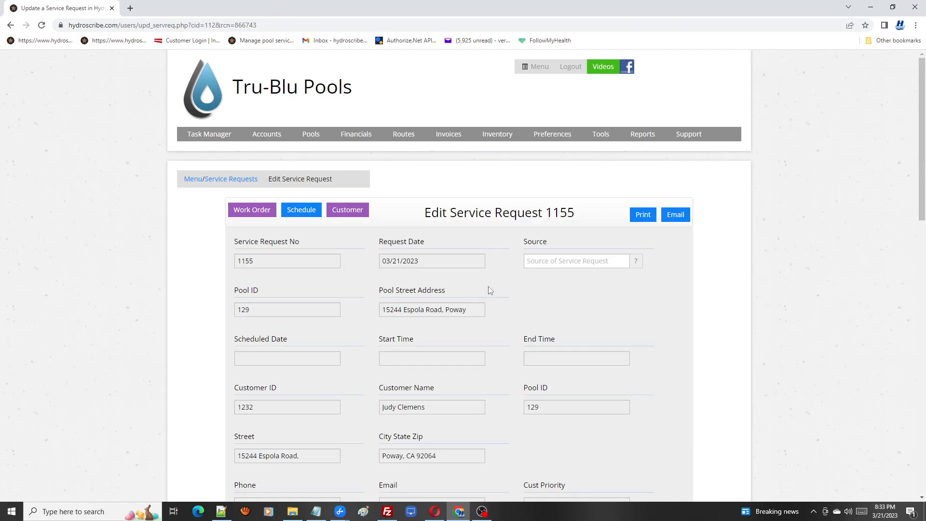
left_click_drag(922, 146, 923, 317)
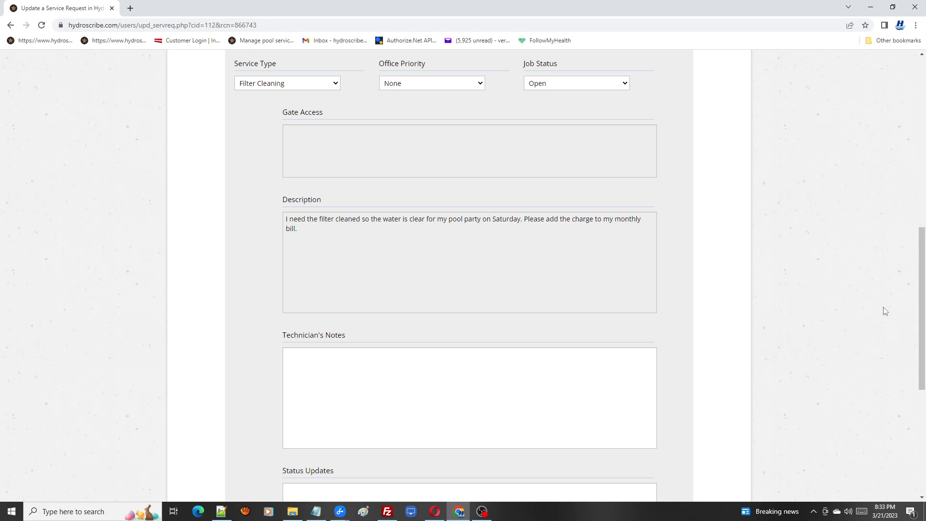
left_click_drag(923, 317, 902, 137)
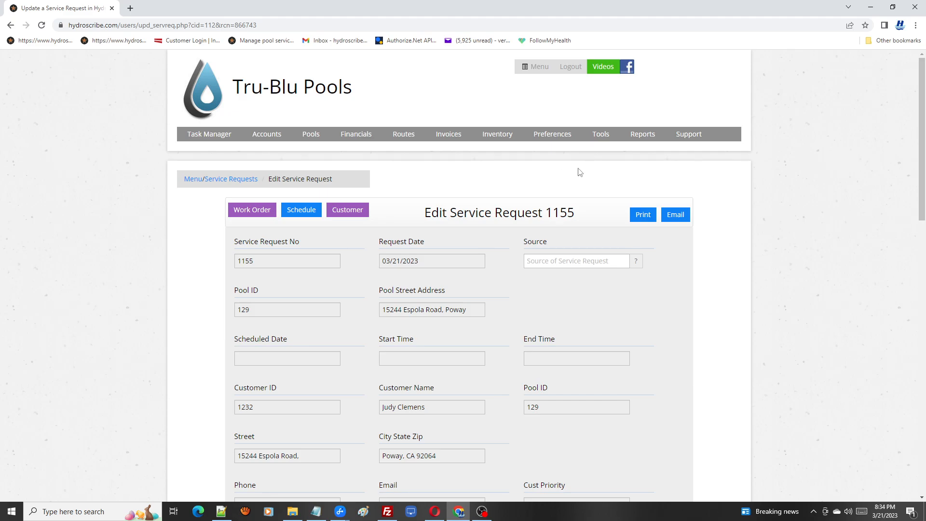
Step: Open the task list management page and open the Filter Clean - Cartridge task list
left_click(607, 140)
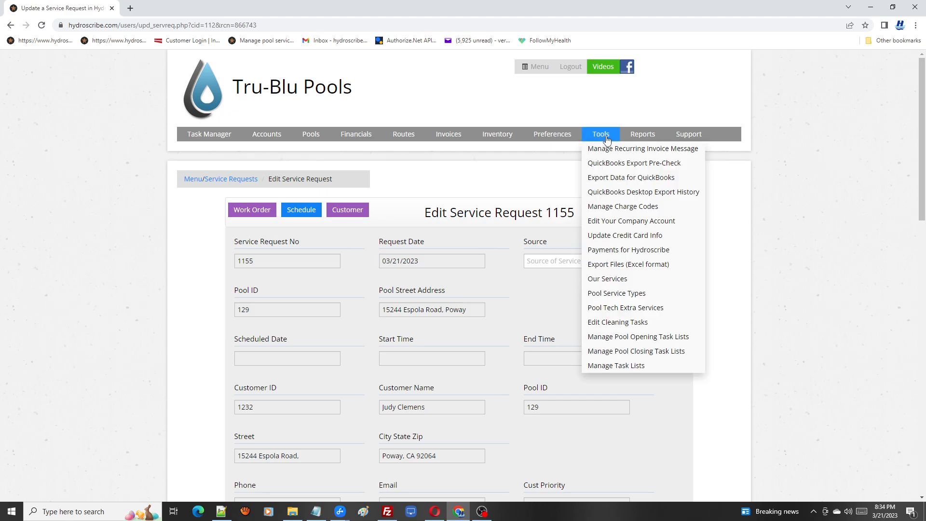
left_click(632, 366)
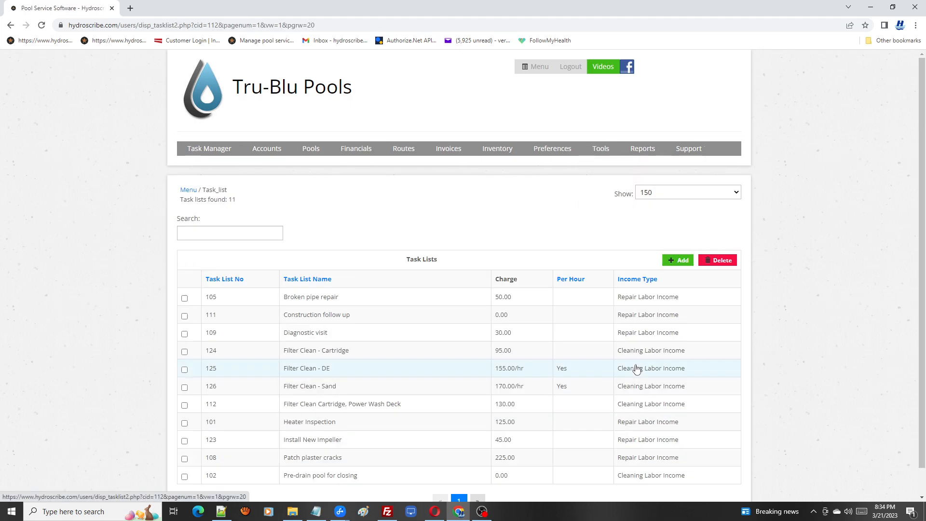
left_click_drag(919, 186, 922, 260)
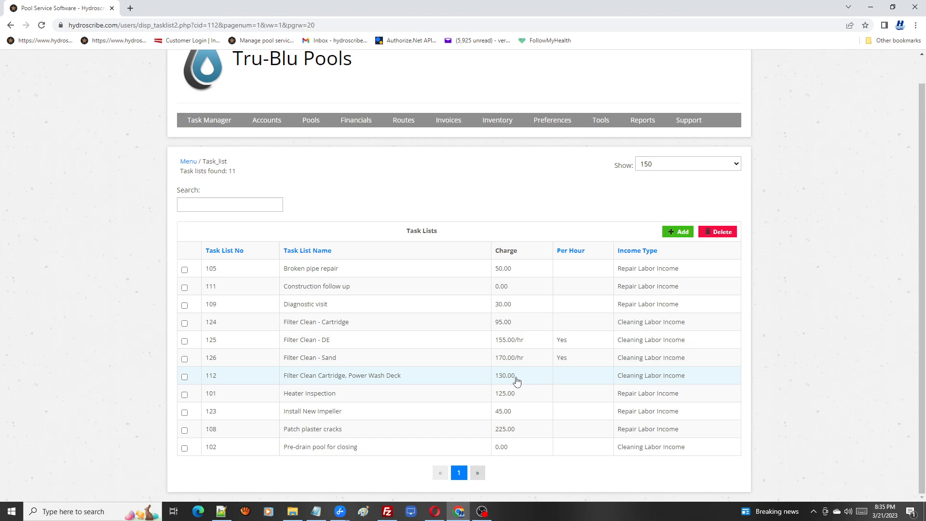
left_click(333, 323)
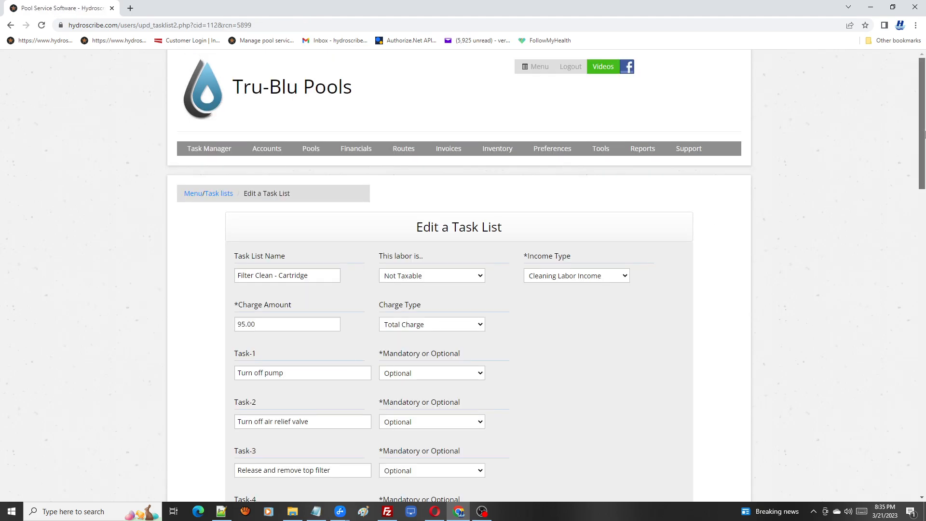
Step: Review the task list's charge type options and its listed tasks
left_click_drag(924, 134, 920, 174)
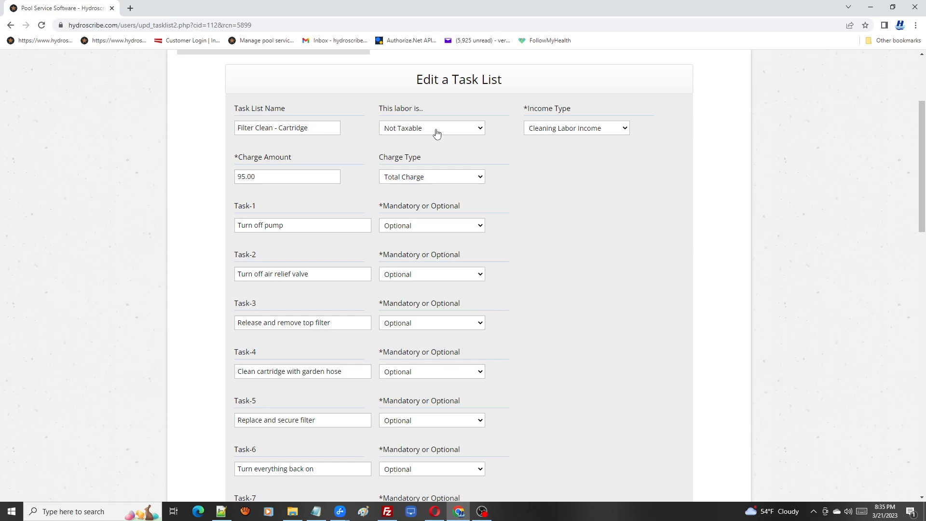
left_click(477, 130)
left_click(498, 133)
left_click(479, 182)
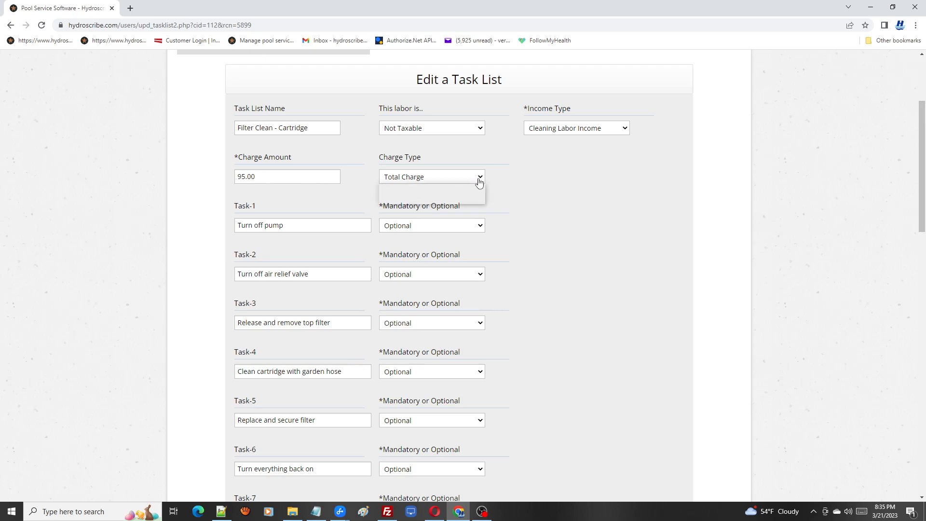
left_click(534, 175)
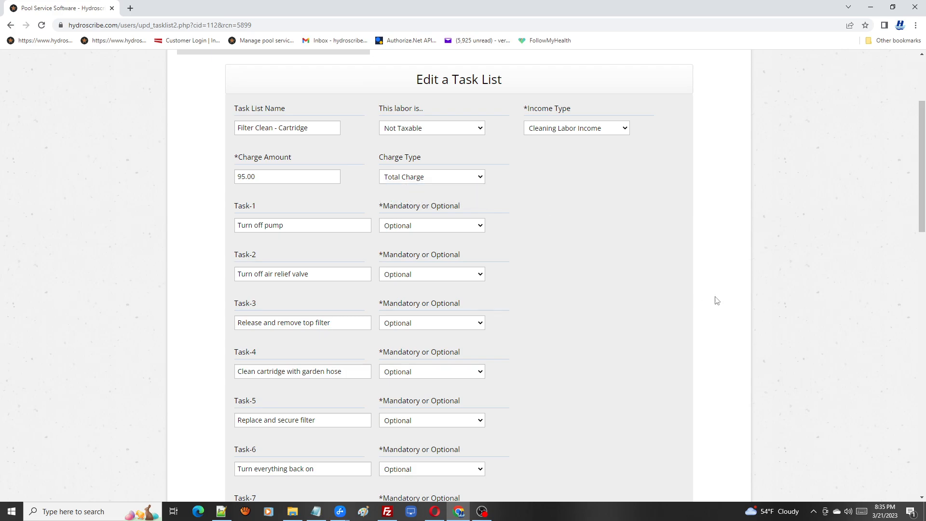
scroll(923, 167, "down", 3)
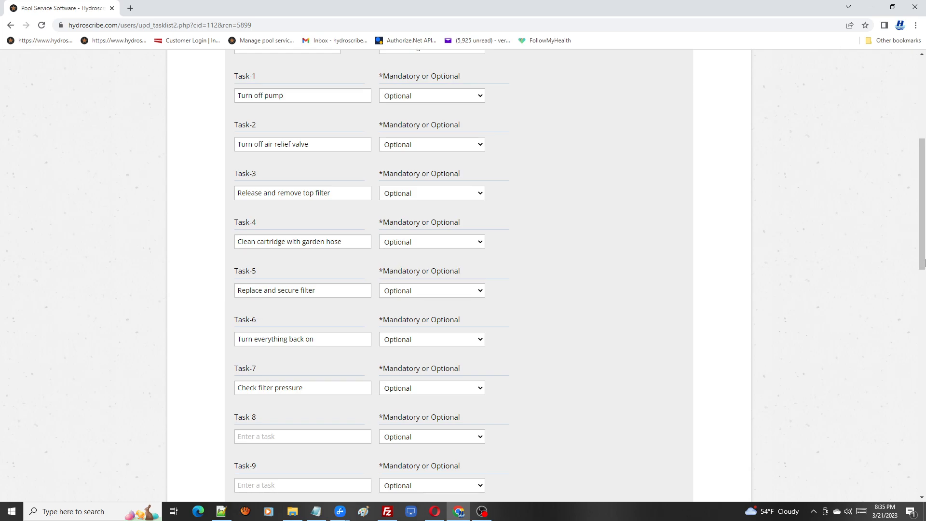
left_click_drag(924, 216, 923, 130)
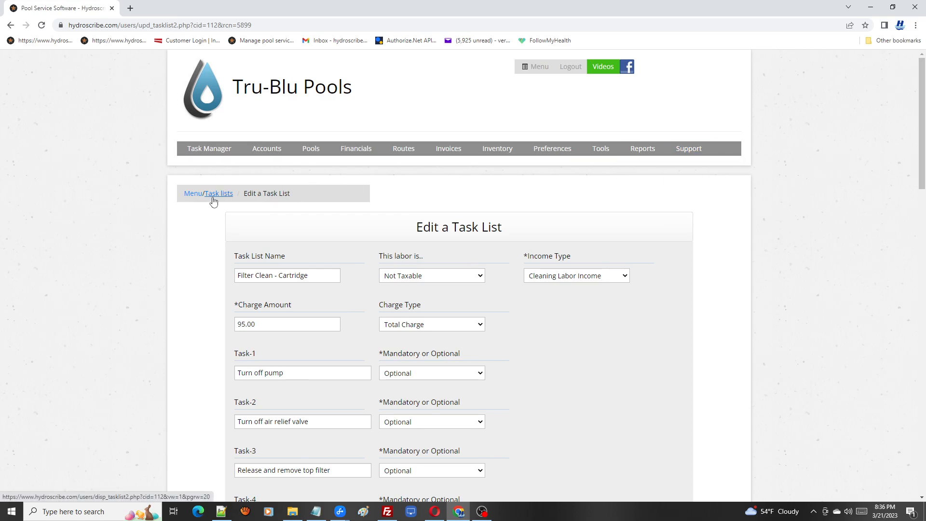
Step: Reopen the filter cleaning request 1155, assign it the Filter Clean - Cartridge task list, and submit the update
mouse_move(215, 148)
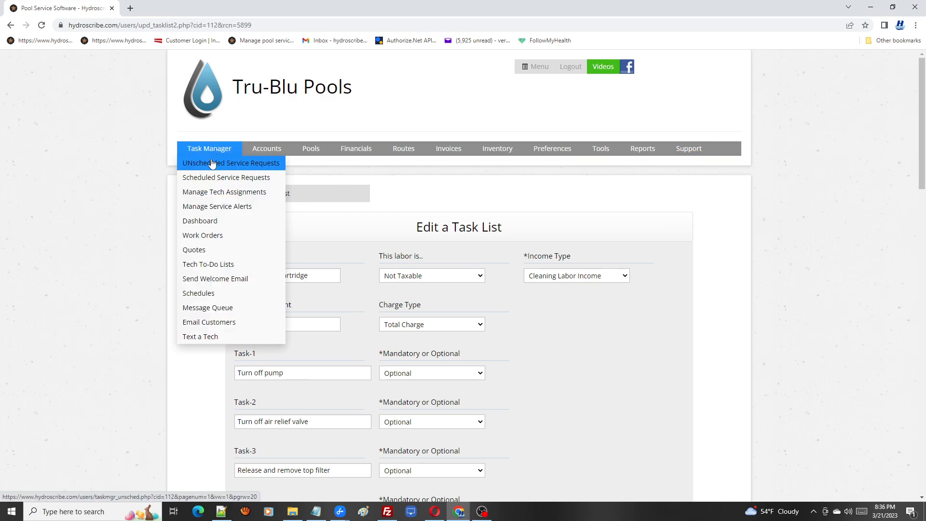
left_click(212, 164)
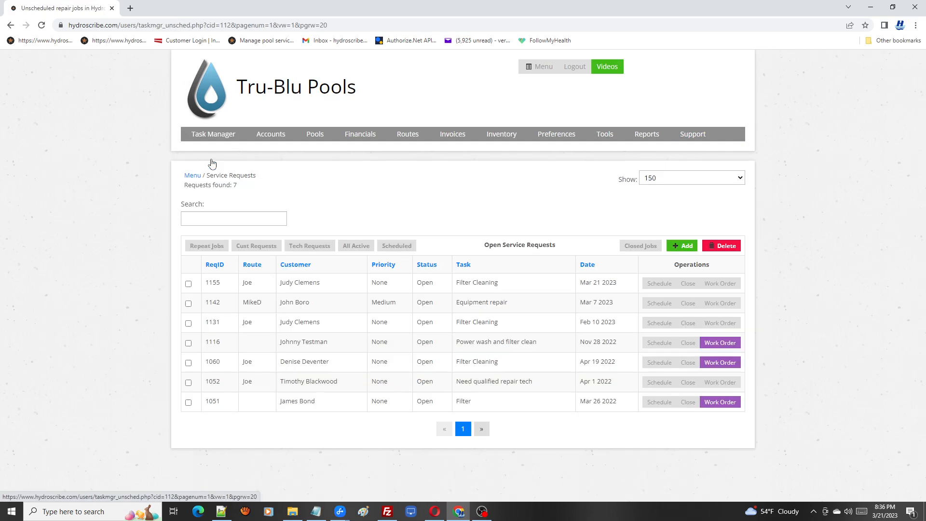
left_click(309, 287)
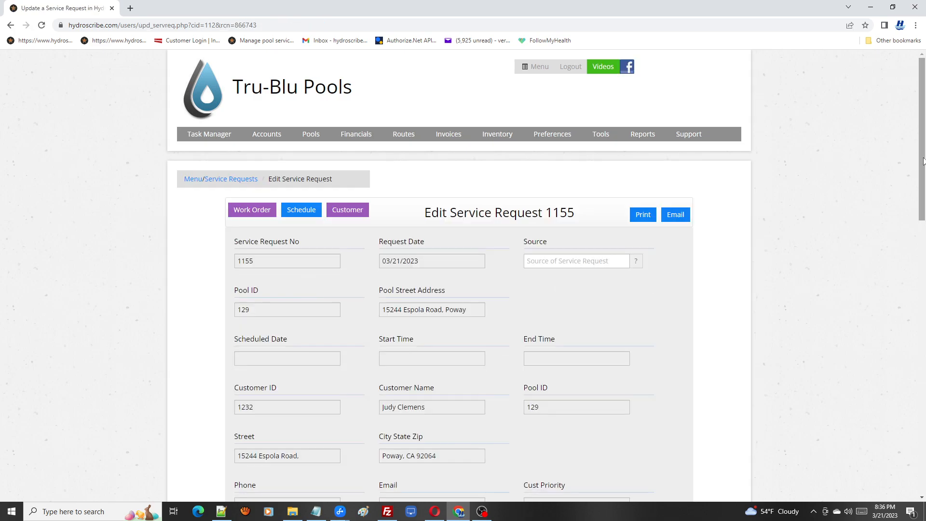
scroll(923, 169, "down", 1)
left_click_drag(923, 169, 909, 459)
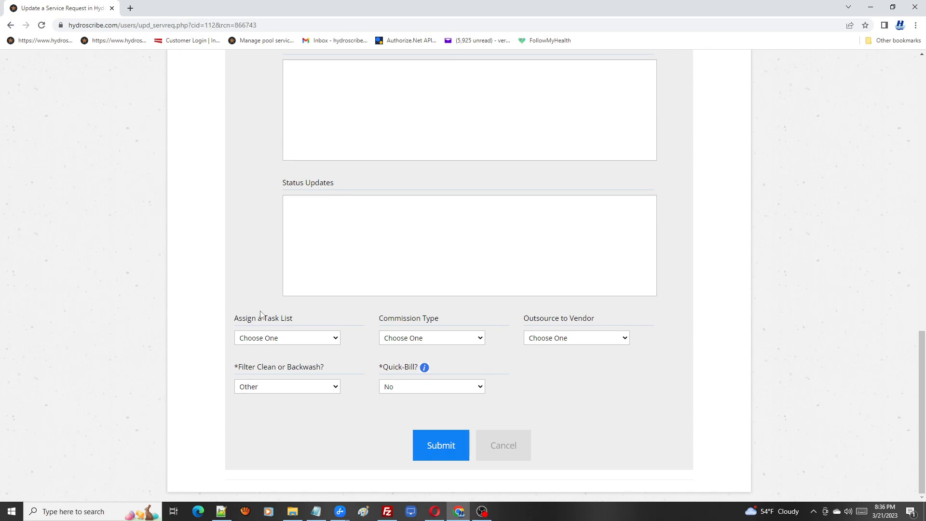
left_click_drag(300, 317, 227, 317)
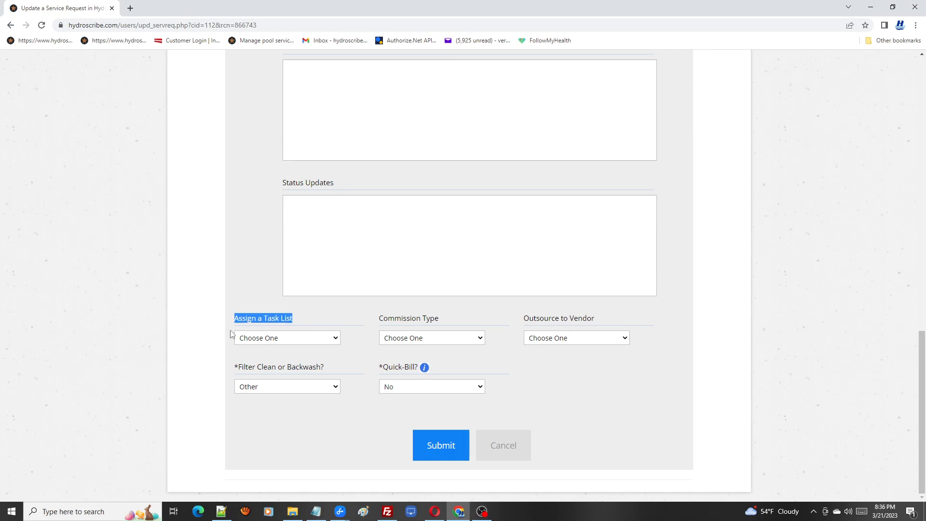
left_click(331, 341)
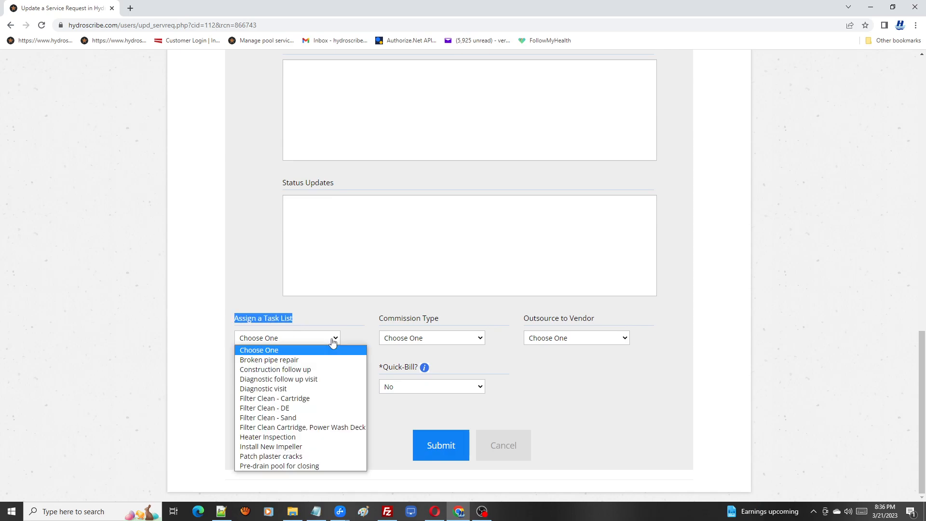
left_click(312, 400)
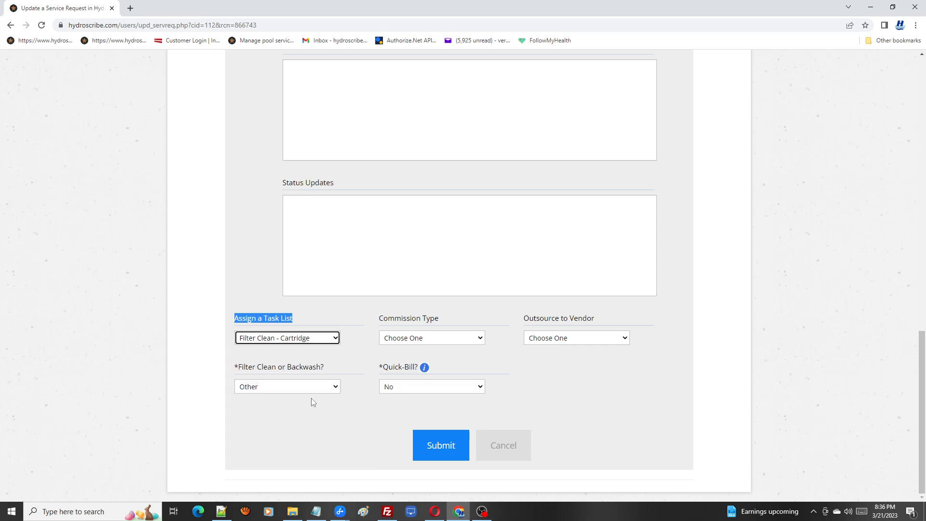
left_click(447, 445)
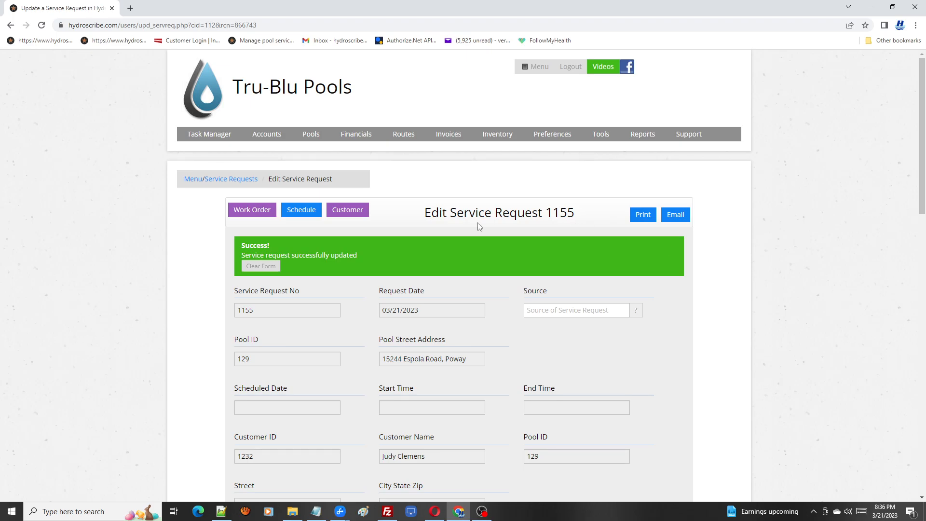
Step: Open the scheduling form for request 1155, keep the route Joe, and set the start date to 03/22/2023
left_click(304, 214)
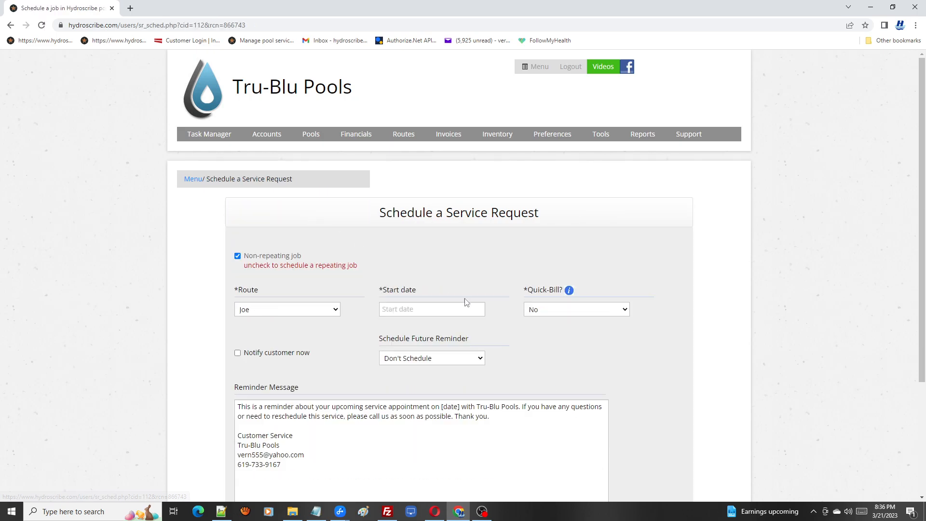
left_click_drag(922, 232, 899, 331)
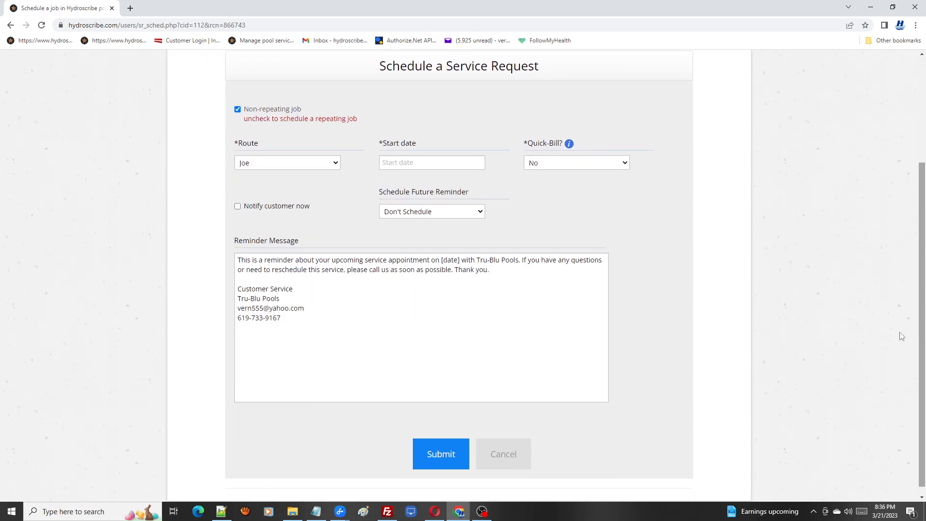
left_click(336, 164)
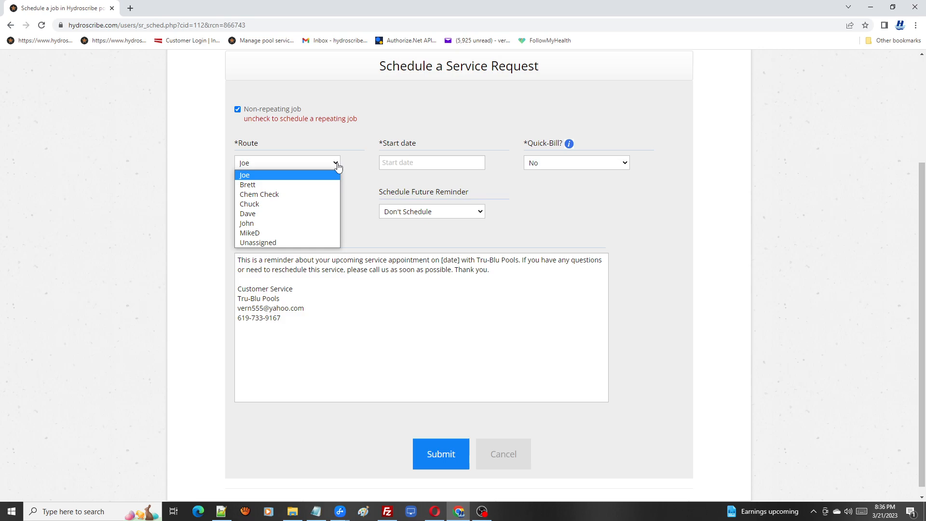
left_click(255, 176)
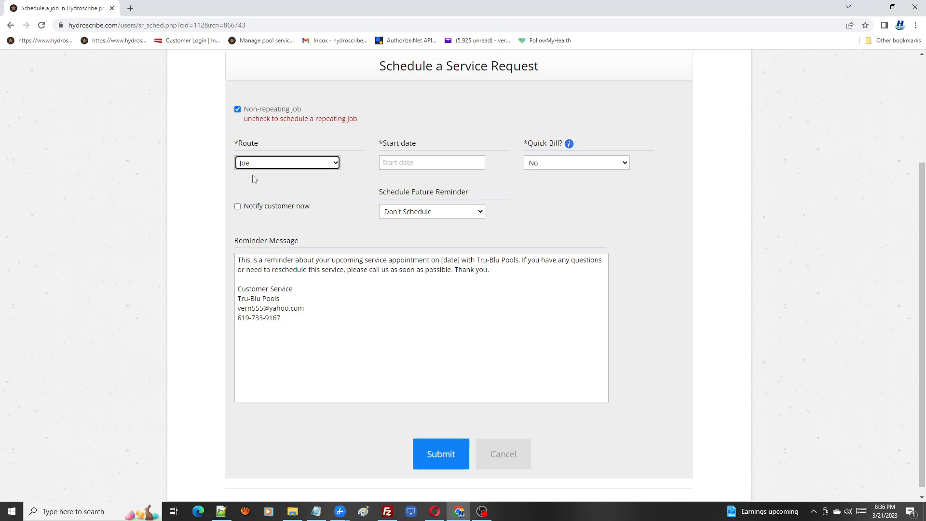
left_click(393, 162)
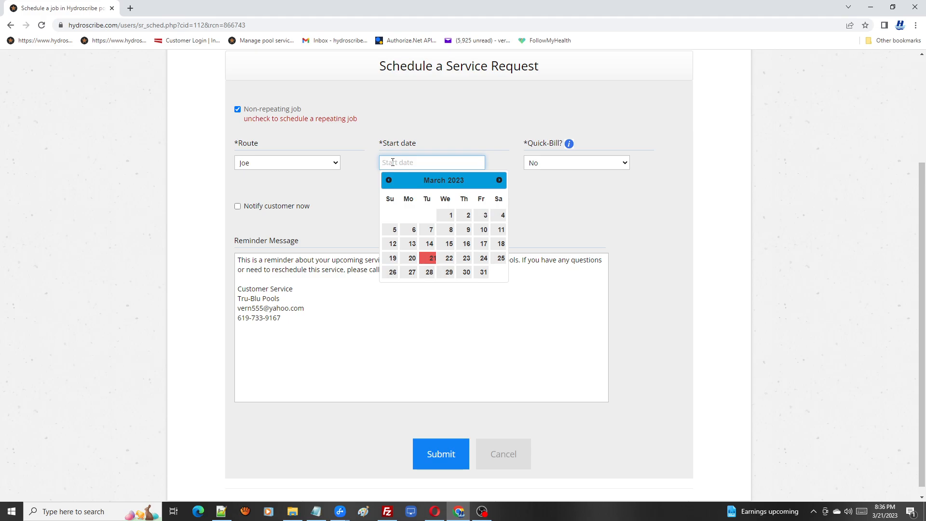
left_click(449, 258)
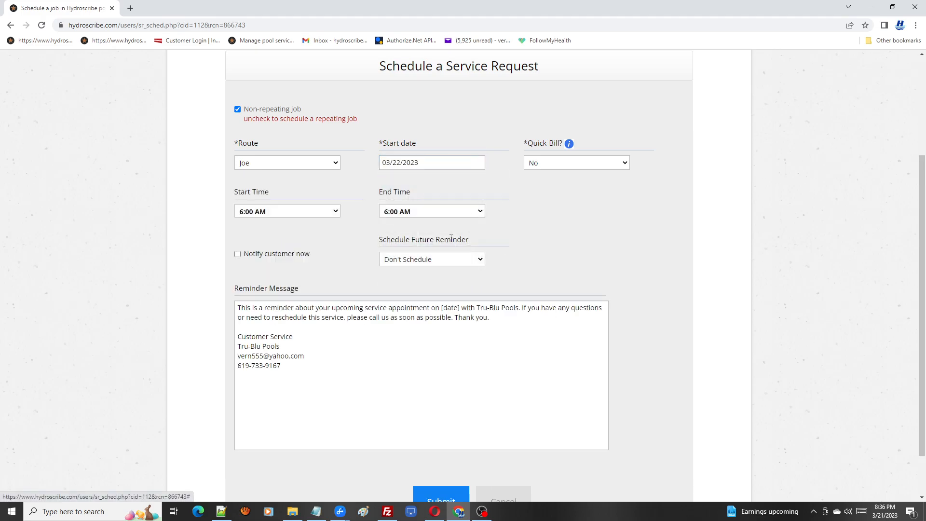
Step: Set the job's start time to 8:30 AM and its end time to 9:30 AM
left_click(335, 214)
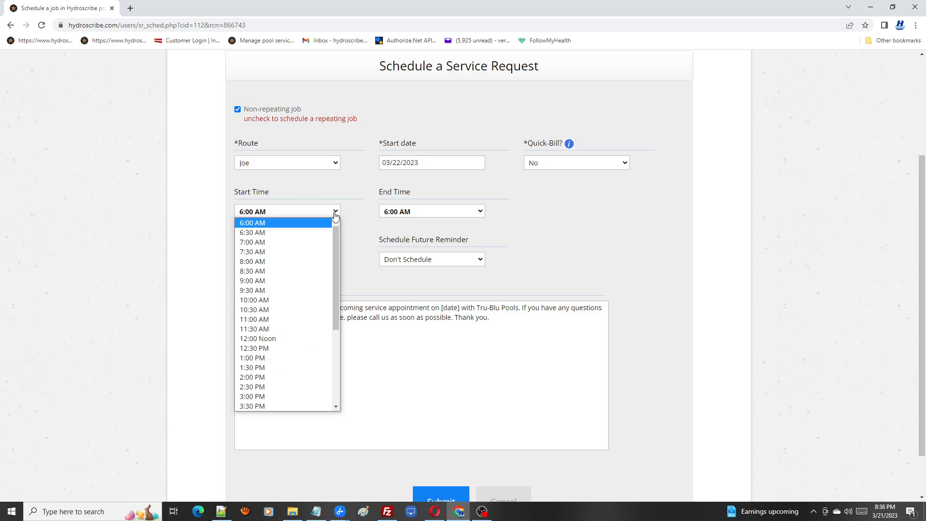
left_click(311, 271)
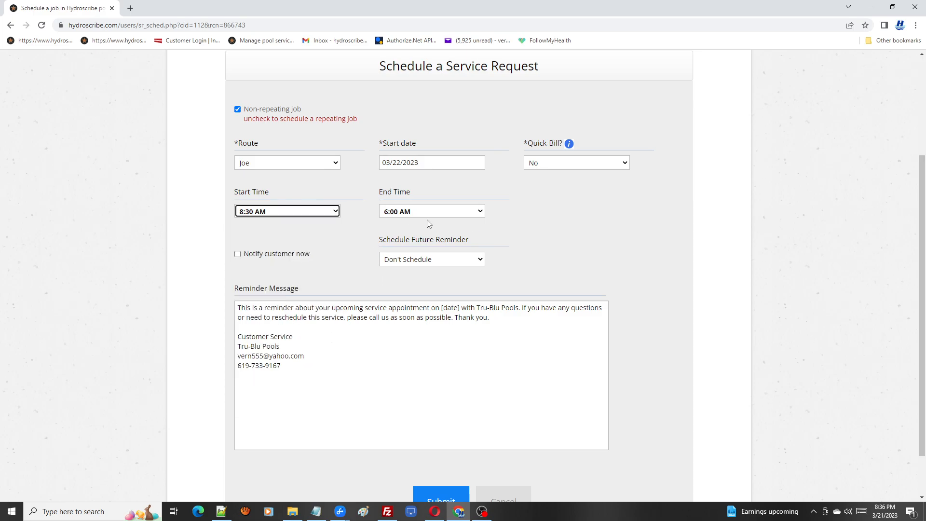
left_click(480, 211)
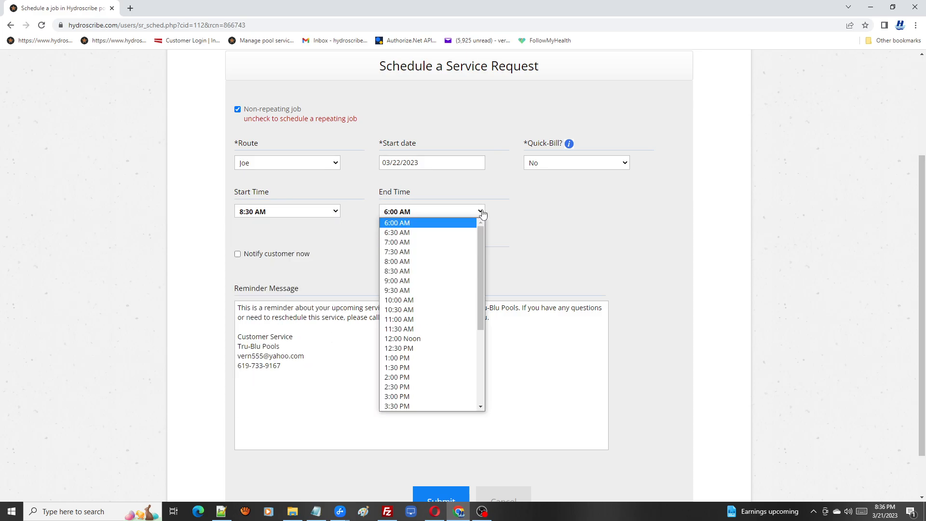
left_click(418, 291)
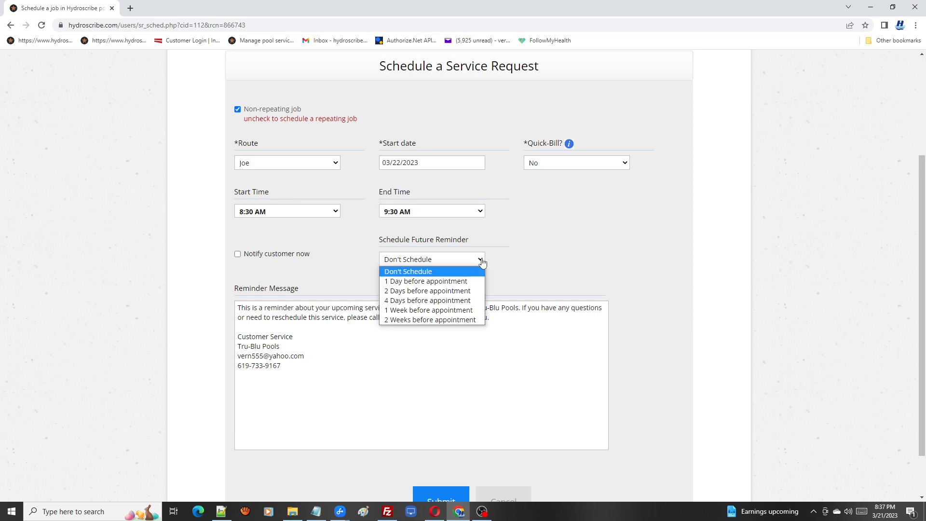
Step: Submit the schedule for request 1155 without a future reminder
left_click(483, 261)
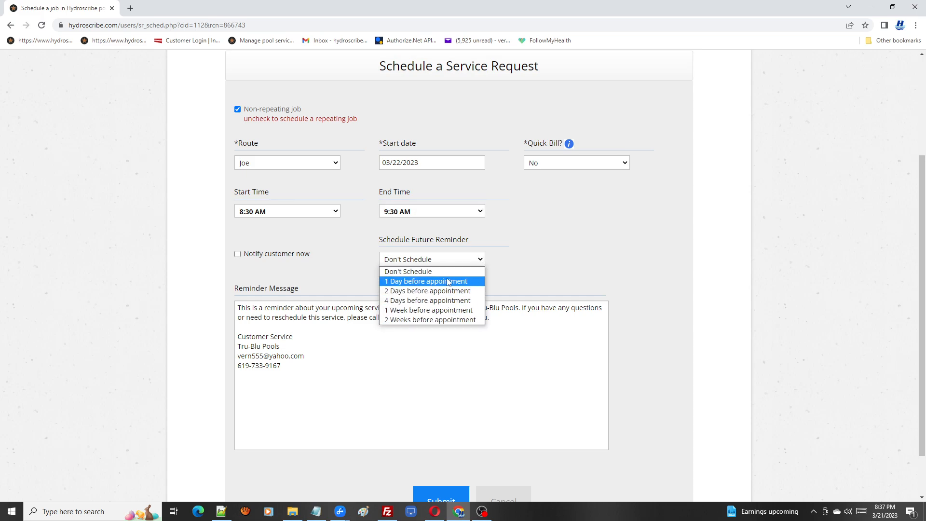
left_click(538, 275)
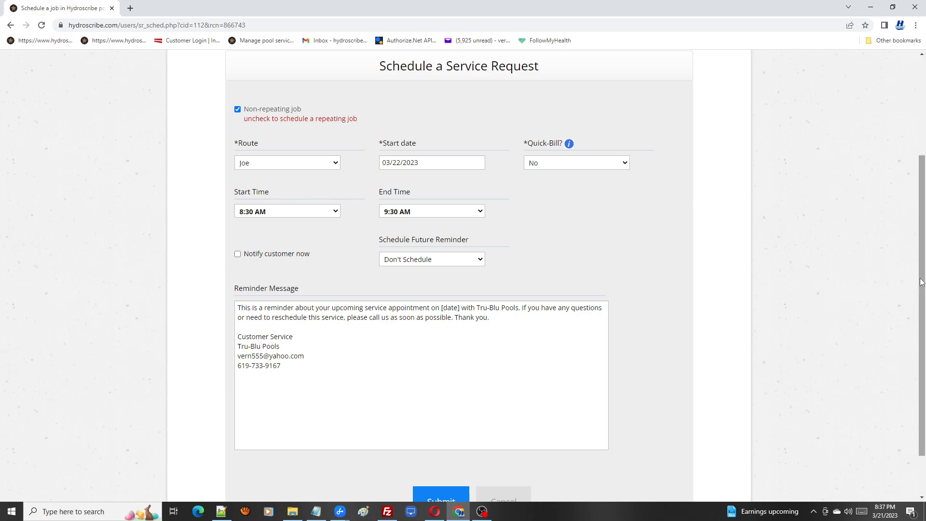
left_click_drag(921, 282, 922, 319)
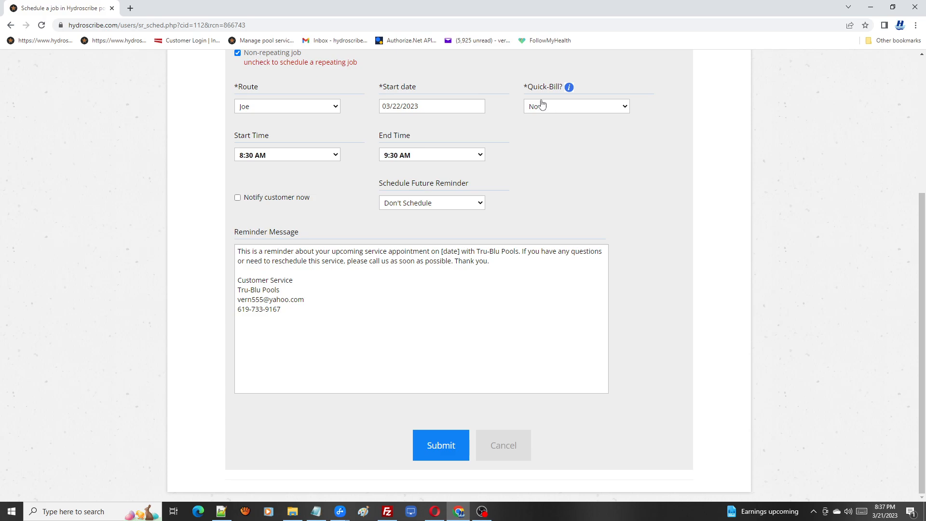
left_click_drag(528, 87, 560, 88)
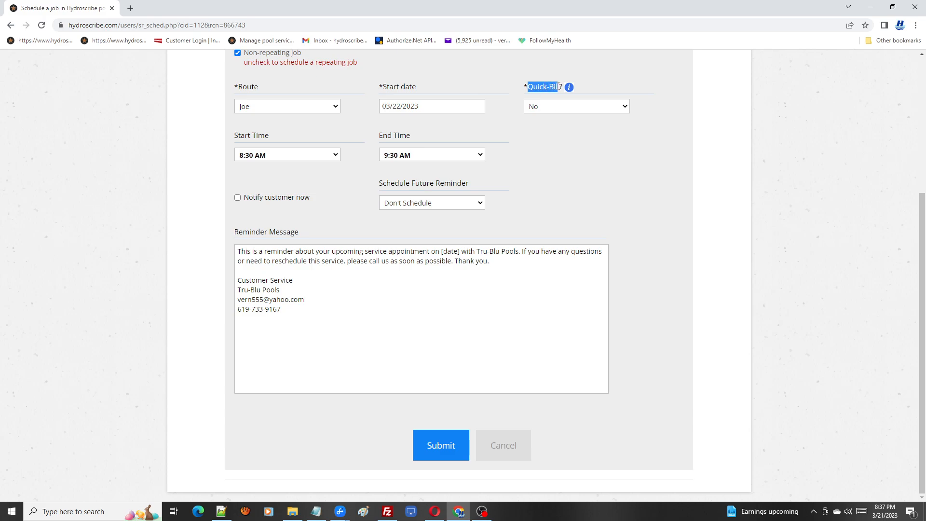
left_click(673, 125)
left_click(451, 446)
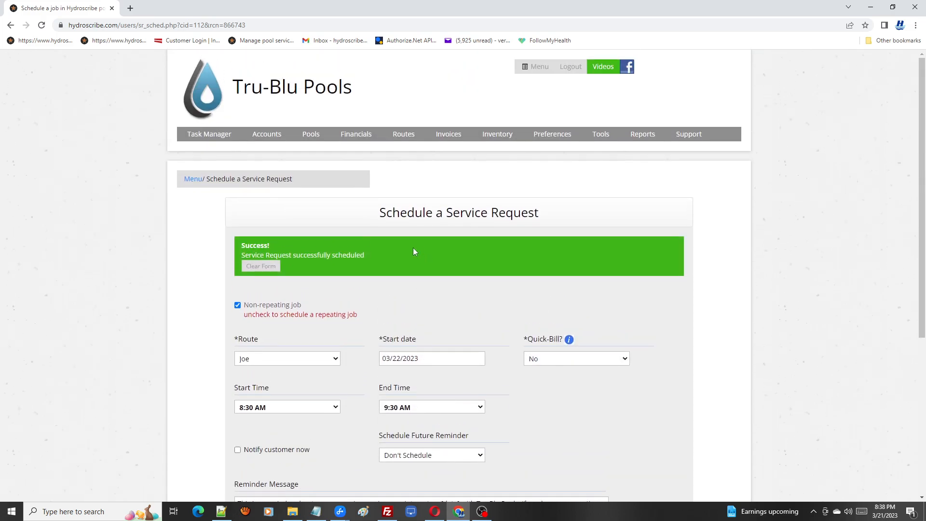
Step: Open the scheduled service requests list
left_click(207, 153)
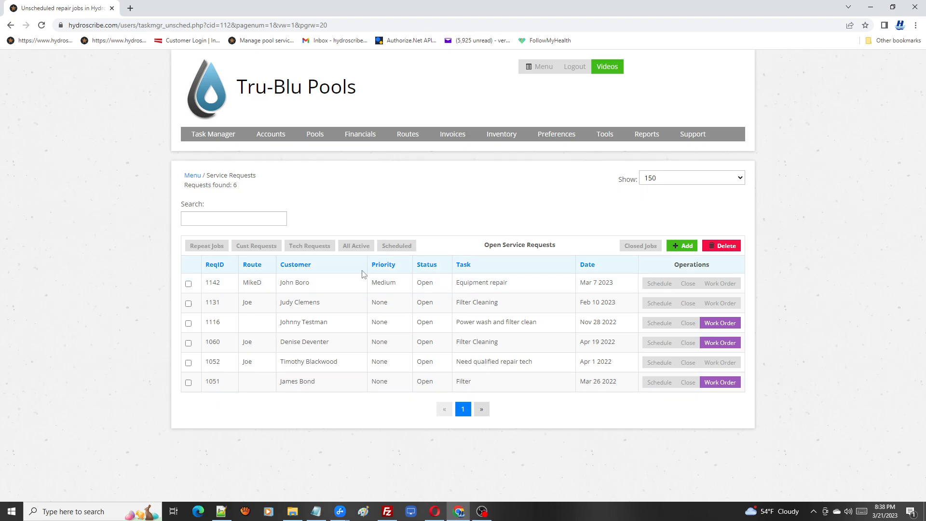
left_click(400, 249)
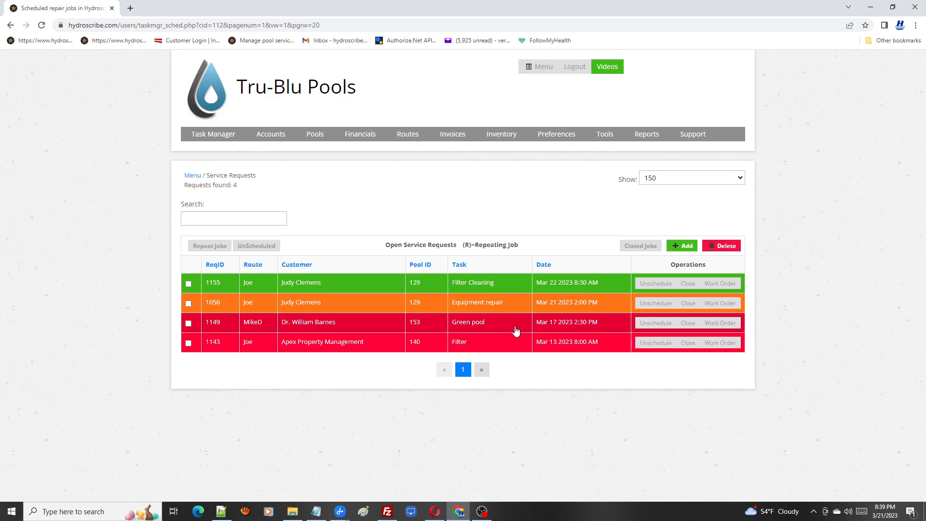
Step: Unschedule request 1149, the Green pool job, and return to the unscheduled service requests list
left_click(658, 325)
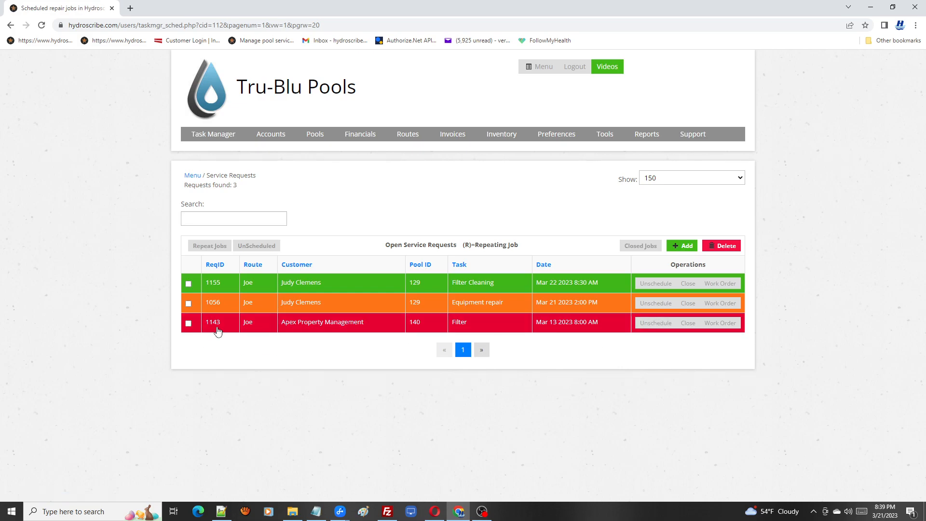
left_click(263, 247)
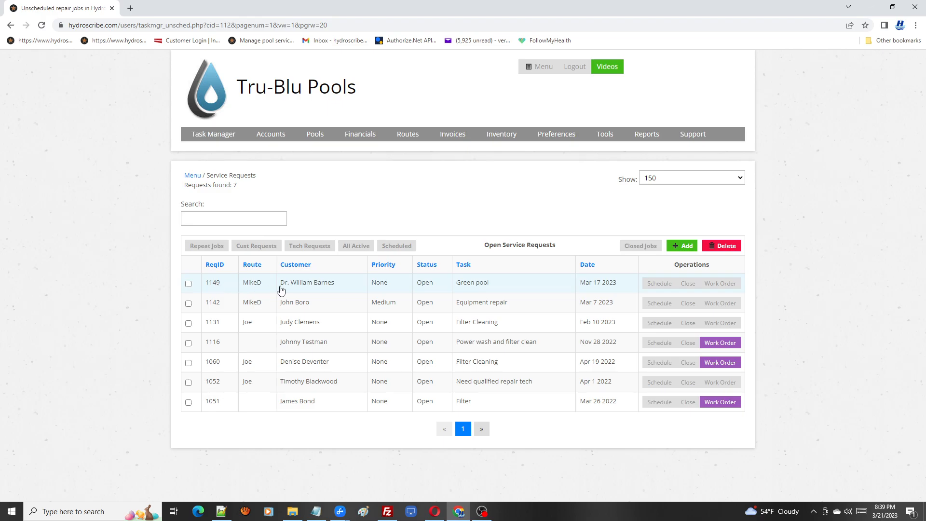
Step: Open the scheduling form for request 1149 and set its start date to 03/28/2023
left_click(660, 284)
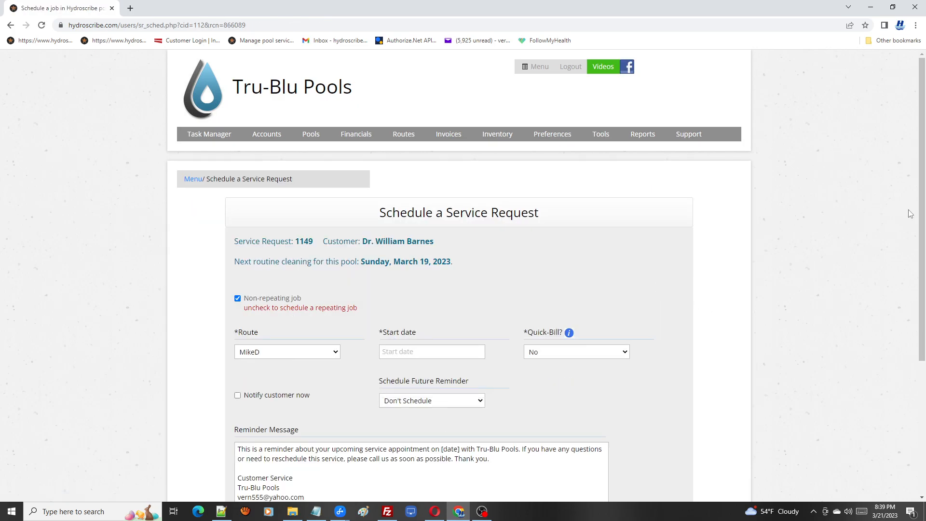
left_click_drag(920, 226, 715, 331)
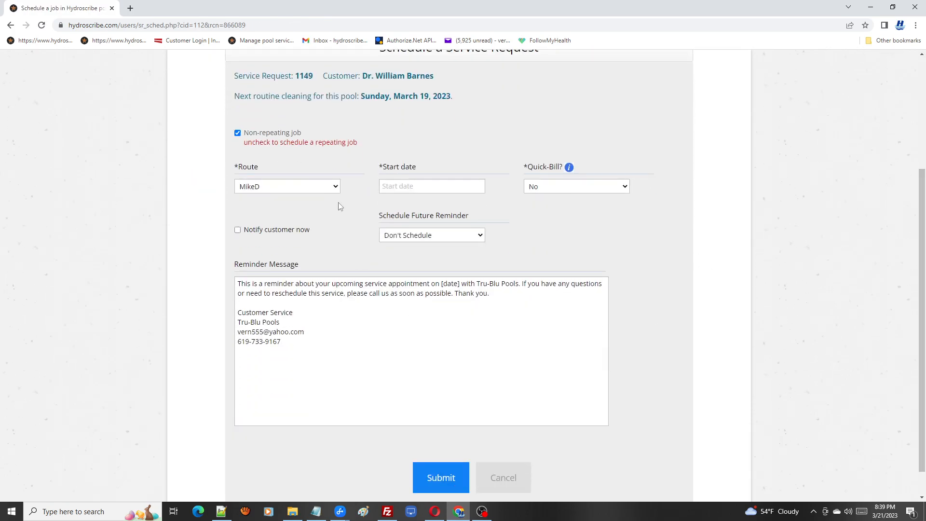
left_click(436, 188)
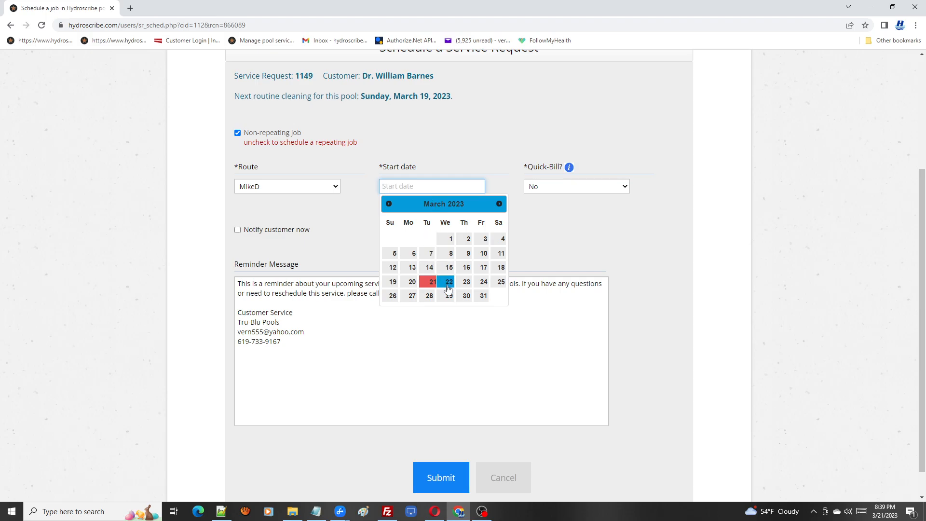
left_click(429, 296)
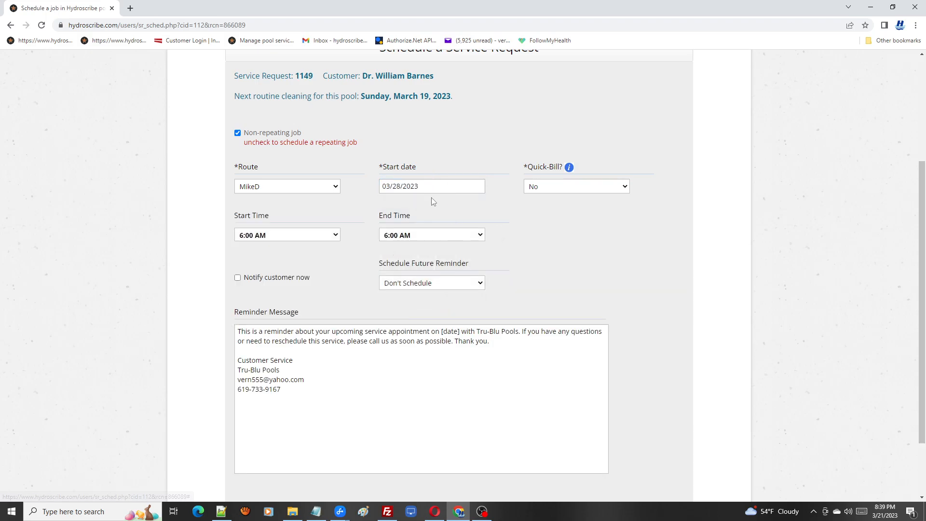
Step: Set the job's start time to 8:00 AM and its end time to 9:00 AM
left_click(332, 235)
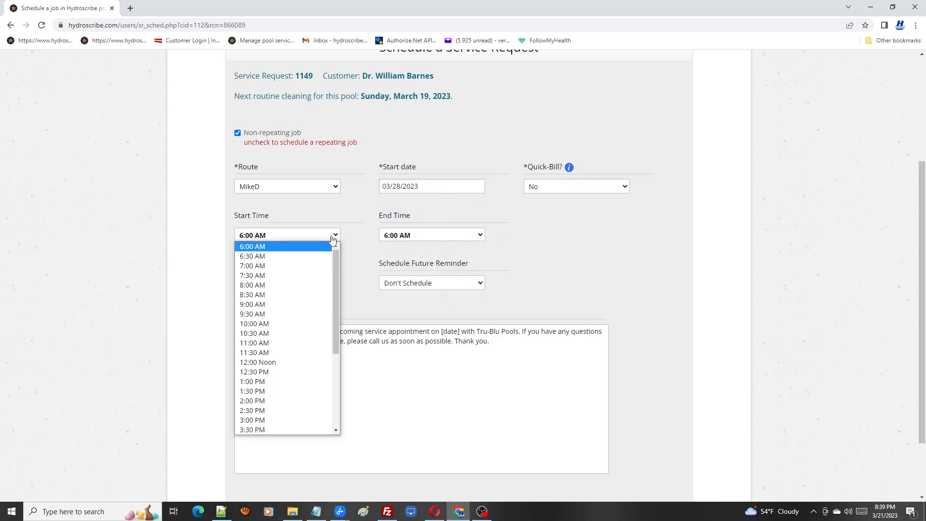
left_click(254, 285)
left_click(476, 238)
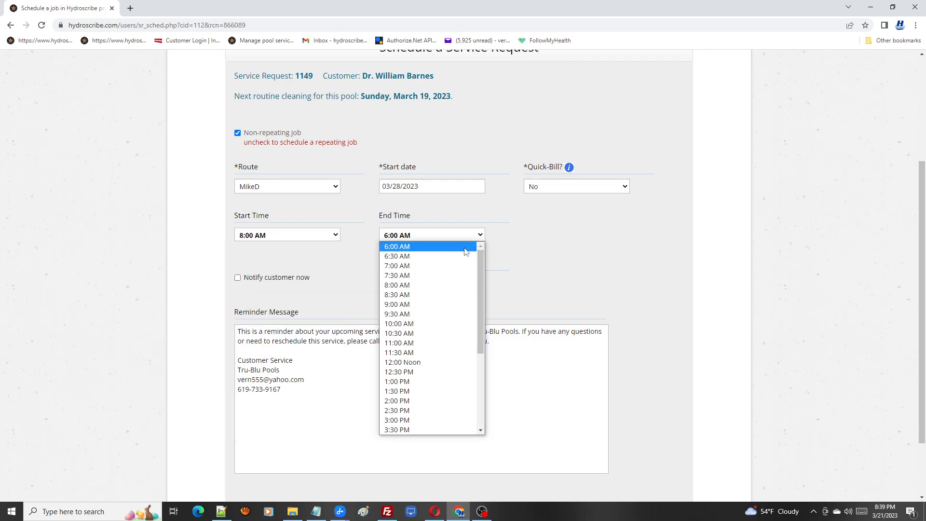
left_click(413, 300)
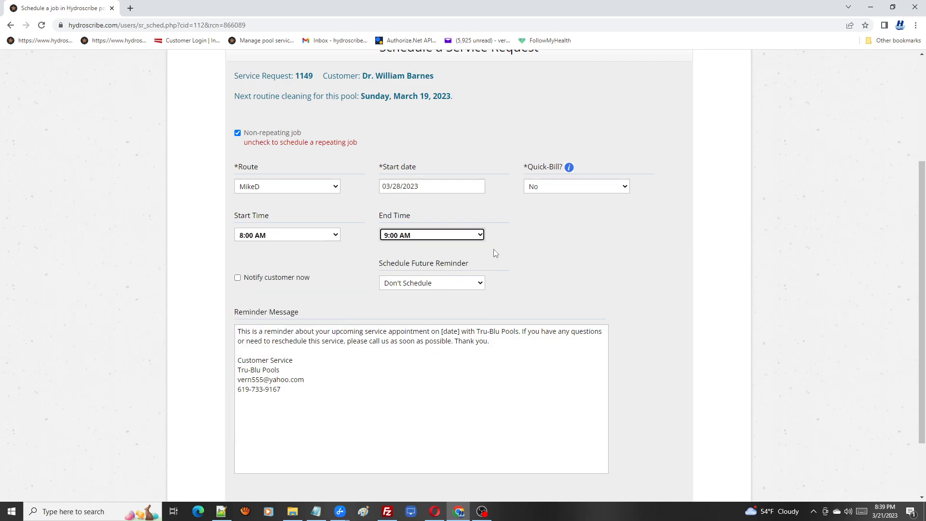
Step: Set the future reminder to 1 Day before appointment and submit the schedule
left_click(482, 285)
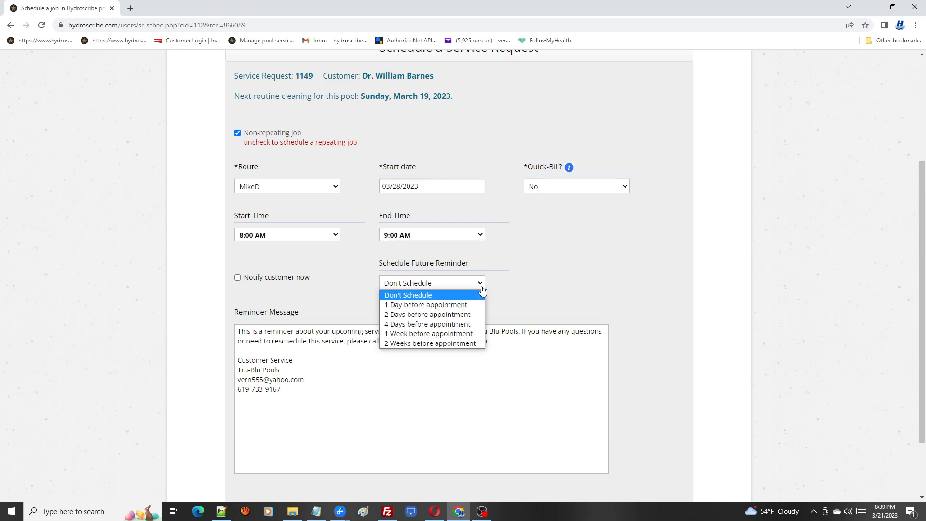
left_click(448, 307)
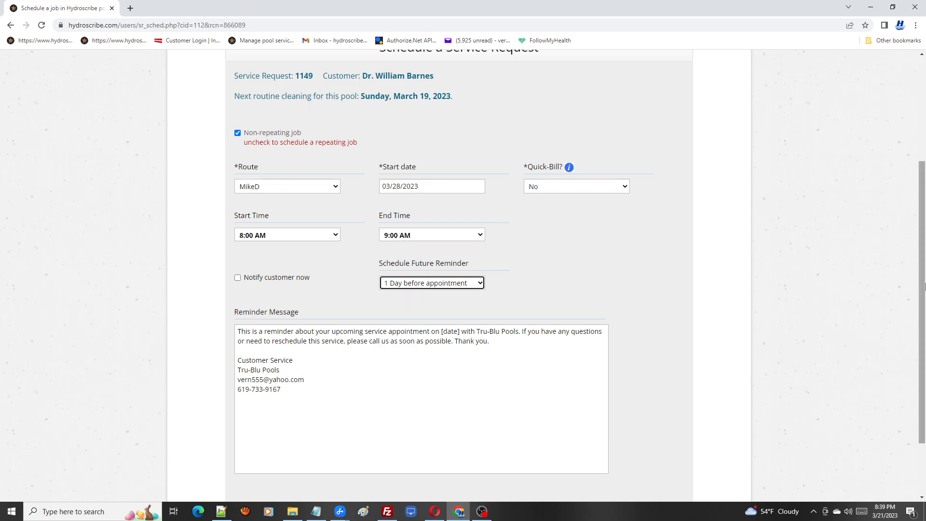
scroll(924, 297, "down", 2)
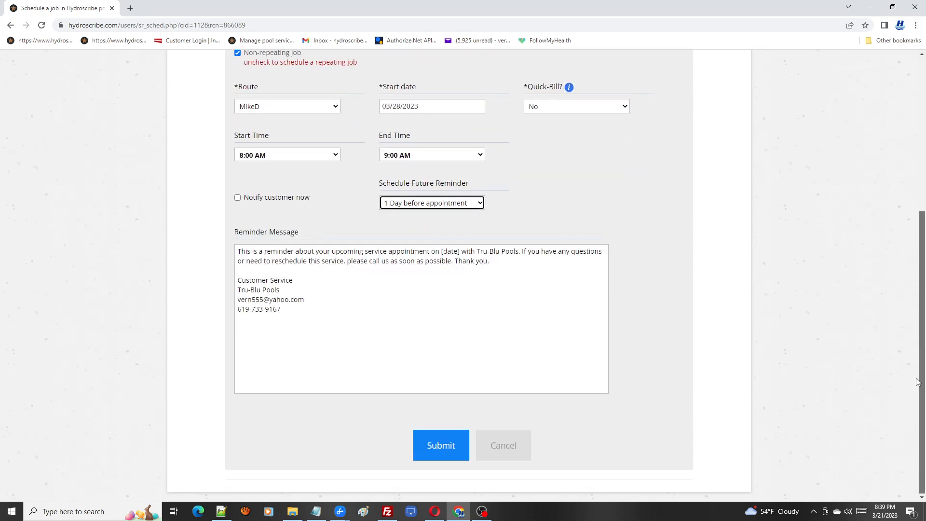
left_click(451, 450)
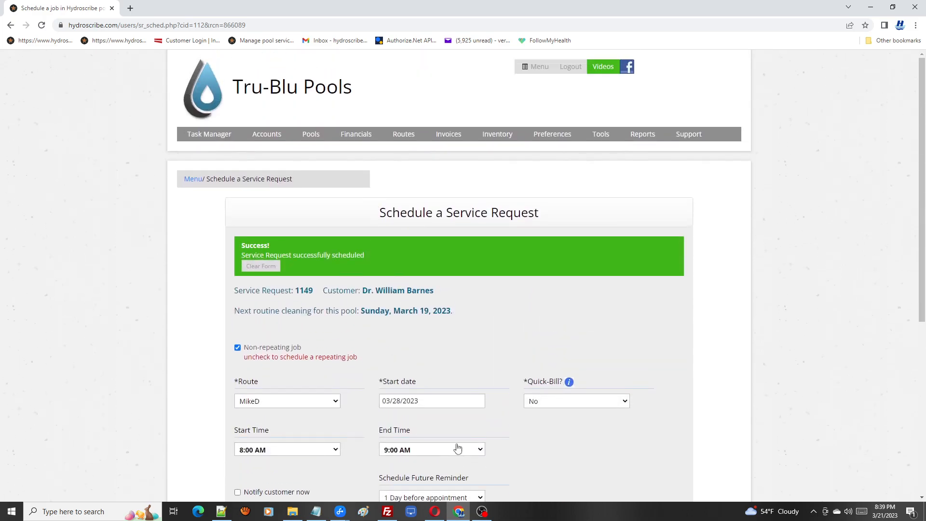
Step: Open the scheduled service requests list to review the scheduled jobs
mouse_move(217, 135)
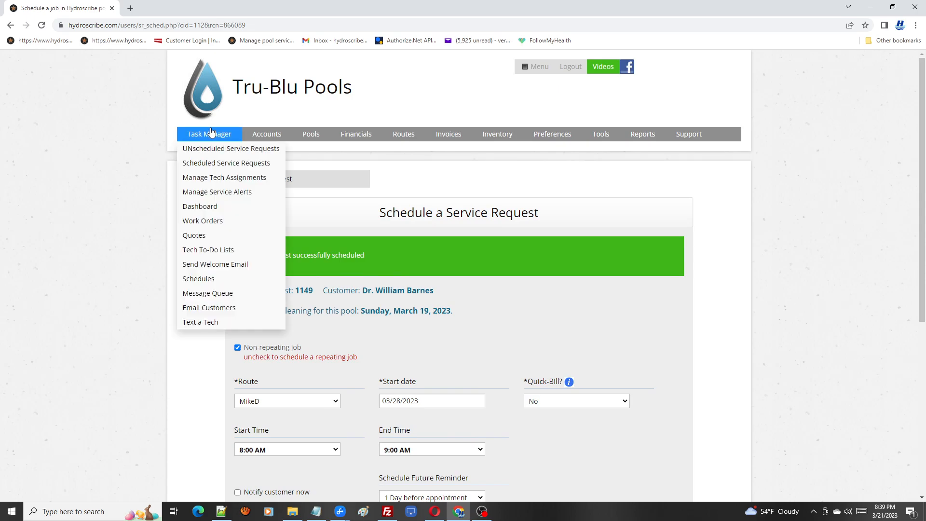
left_click(215, 164)
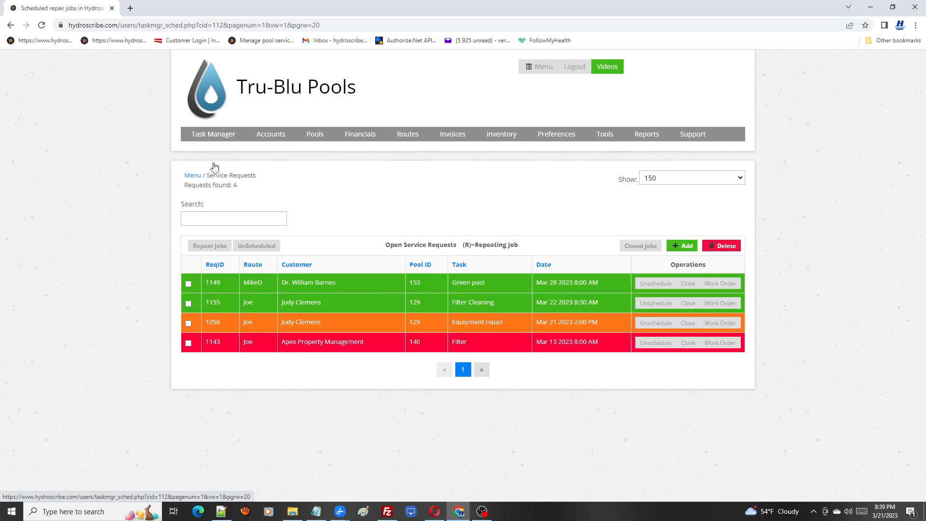